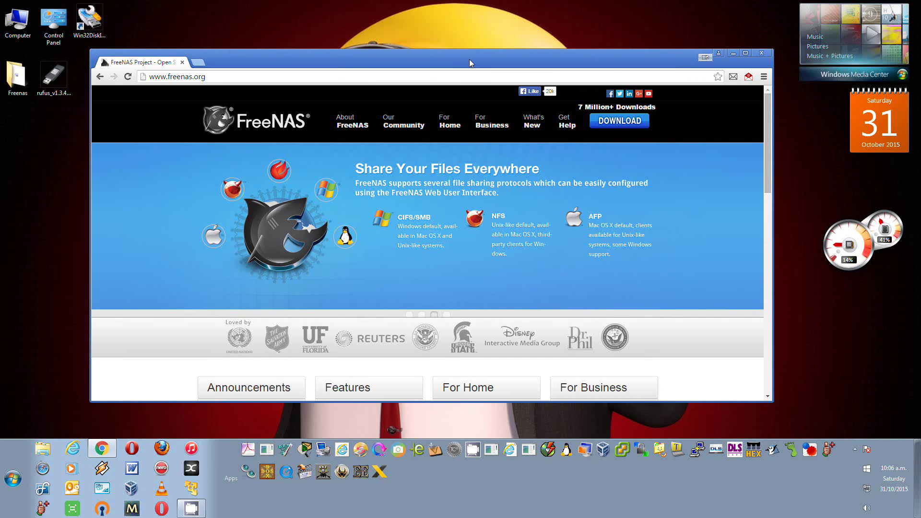
Step: Nudge the Chrome window into place, maximize it full screen, and select part of the address
drag(469, 59, 476, 68)
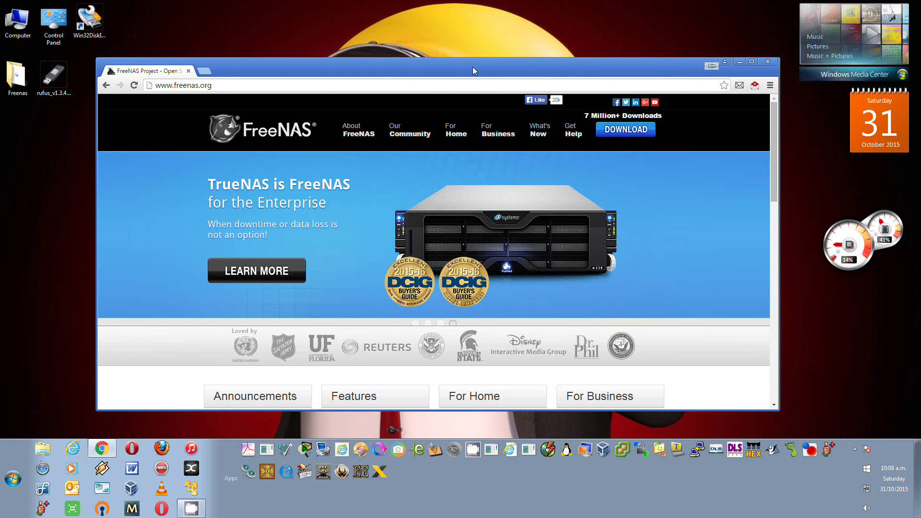
drag(473, 71, 468, 39)
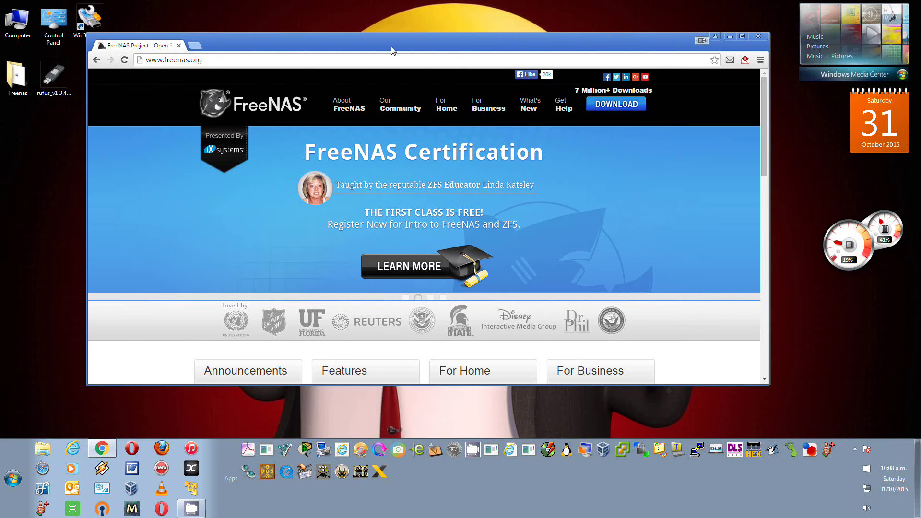
drag(391, 50, 407, 70)
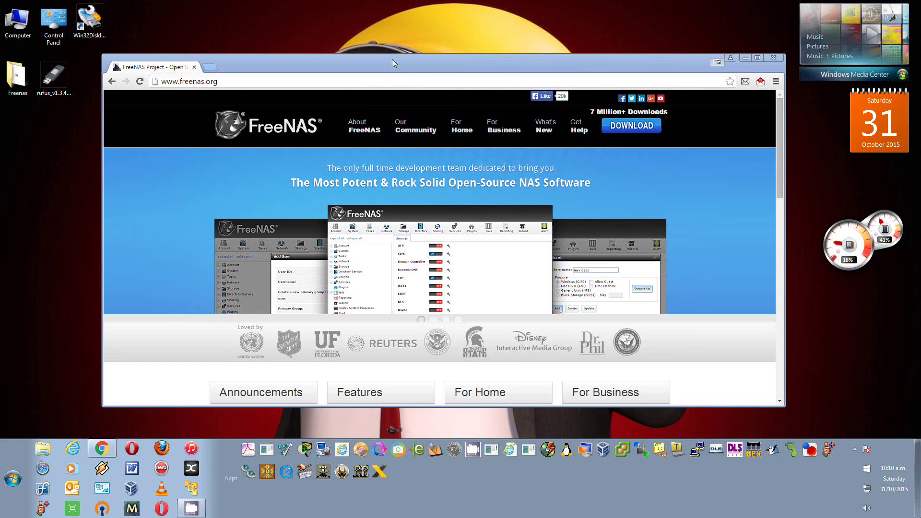
mouse_move(415, 56)
mouse_down()
mouse_move(425, 93)
mouse_move(420, 65)
mouse_up()
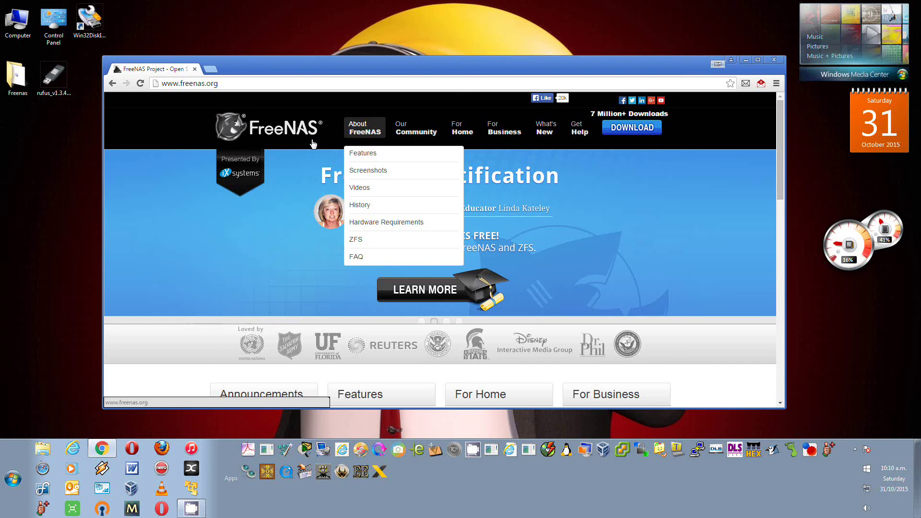
mouse_move(447, 66)
mouse_down()
mouse_move(442, 102)
mouse_move(436, 67)
mouse_move(455, 73)
mouse_up()
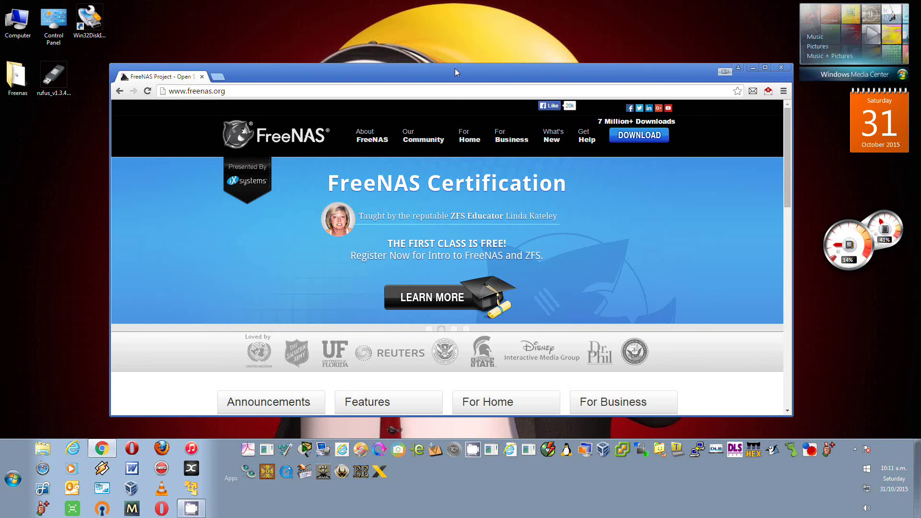
mouse_move(624, 73)
mouse_down()
mouse_move(635, 82)
mouse_move(615, 59)
mouse_move(623, 74)
mouse_up()
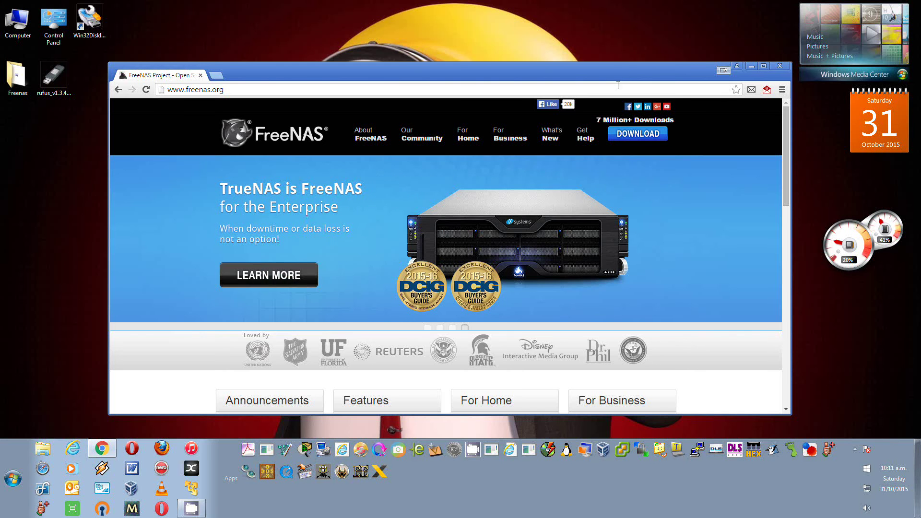
mouse_move(628, 74)
mouse_down()
mouse_move(628, 95)
mouse_move(627, 53)
mouse_move(626, 67)
mouse_up()
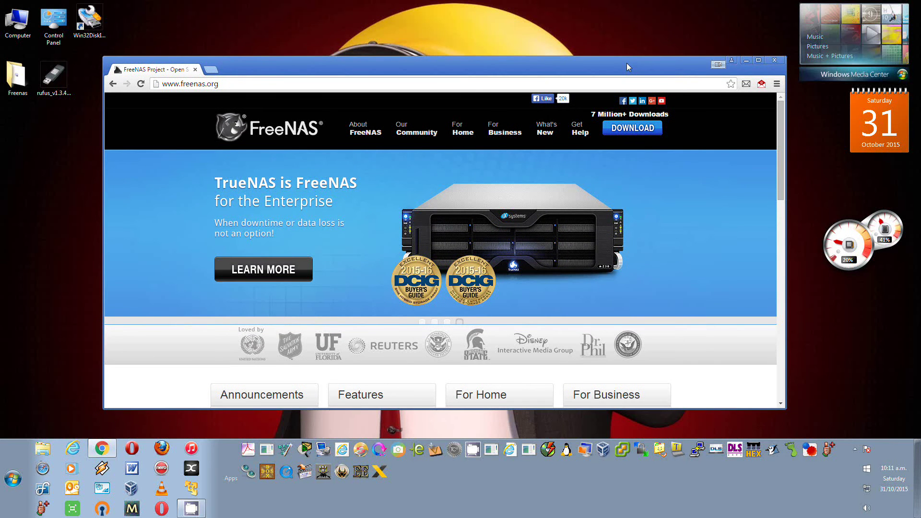
double_click(626, 65)
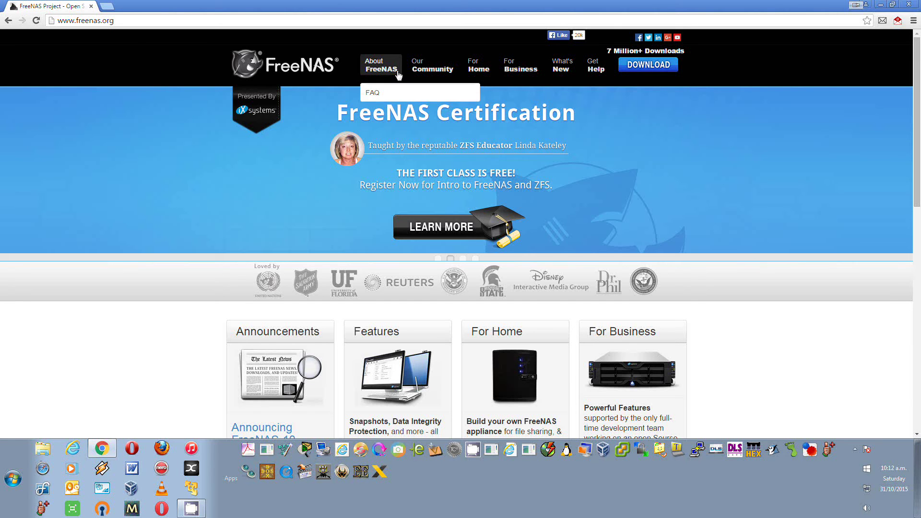
drag(128, 22, 64, 30)
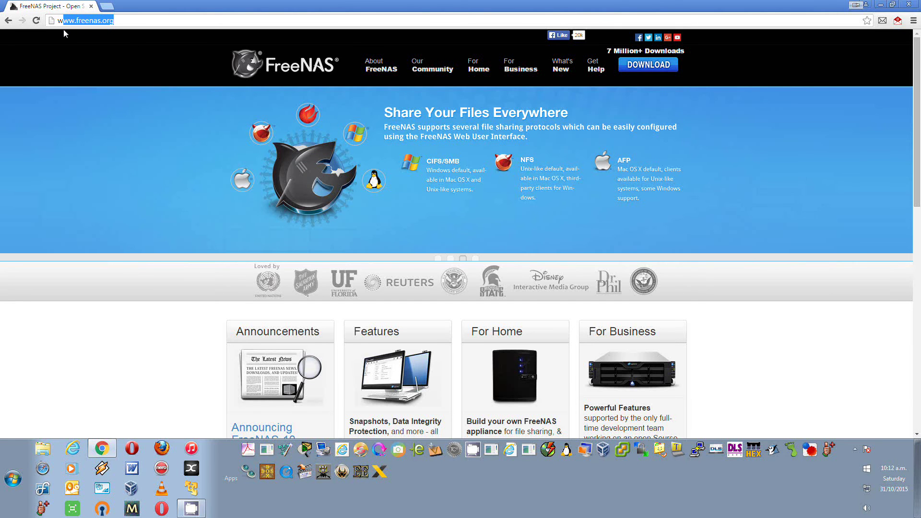
Step: Open the FreeNAS download page and skip past the newsletter sign-up pitch
click(653, 67)
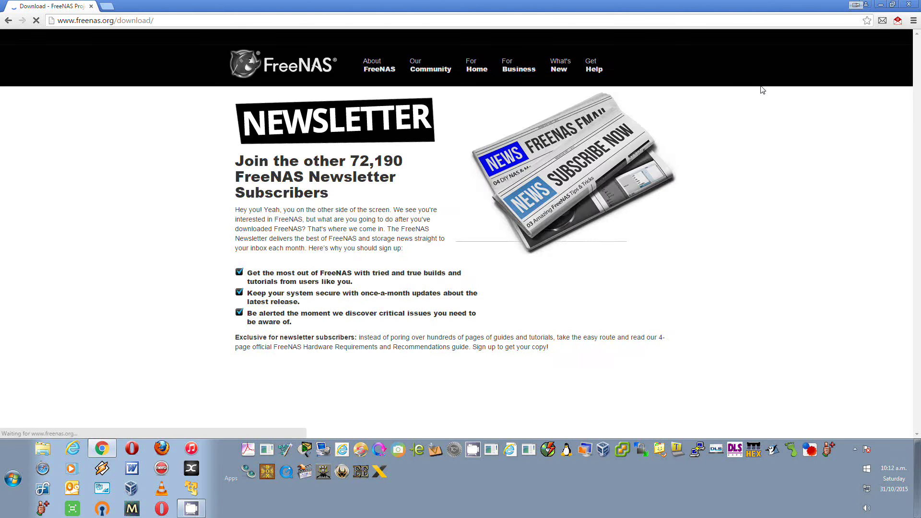
scroll(807, 194, down, 1)
scroll(808, 193, down, 3)
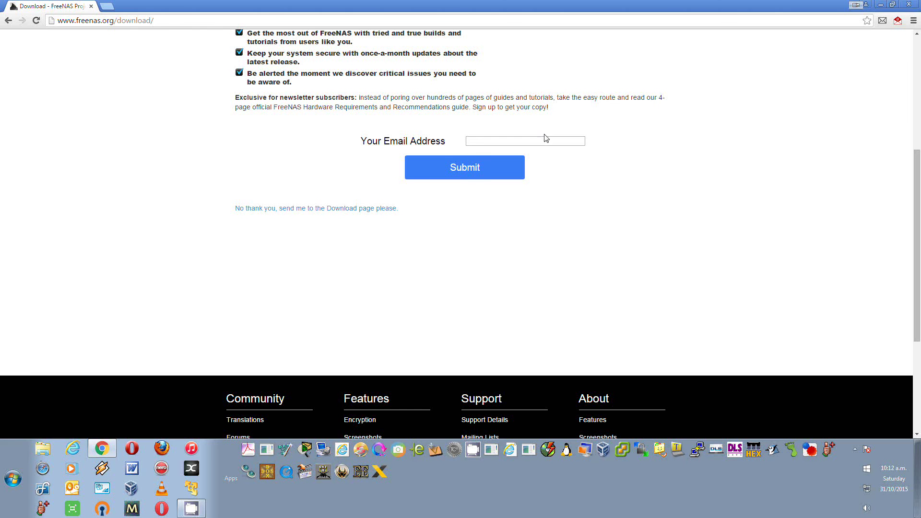
scroll(627, 246, up, 5)
scroll(631, 226, down, 6)
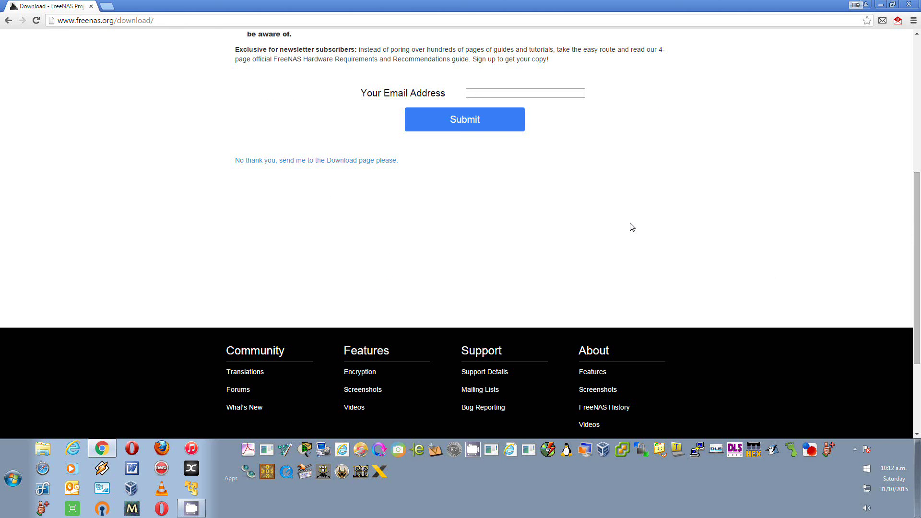
click(303, 161)
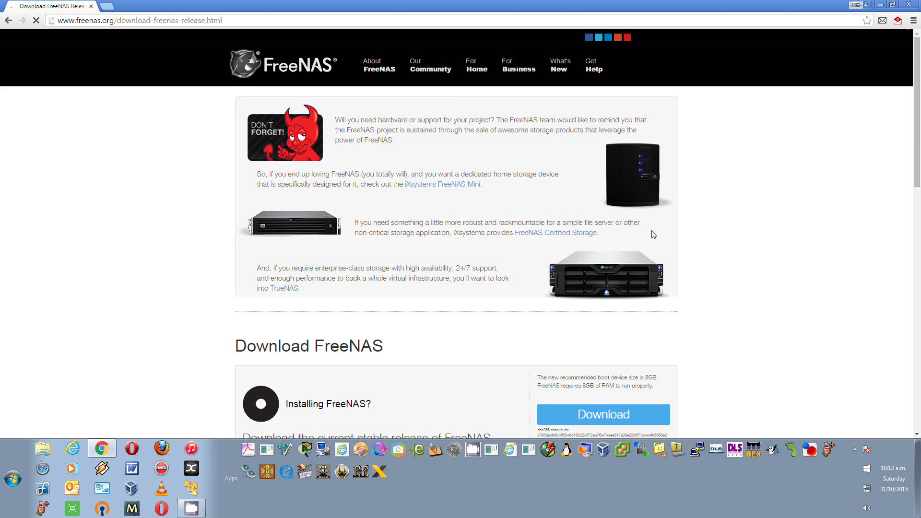
scroll(706, 198, down, 6)
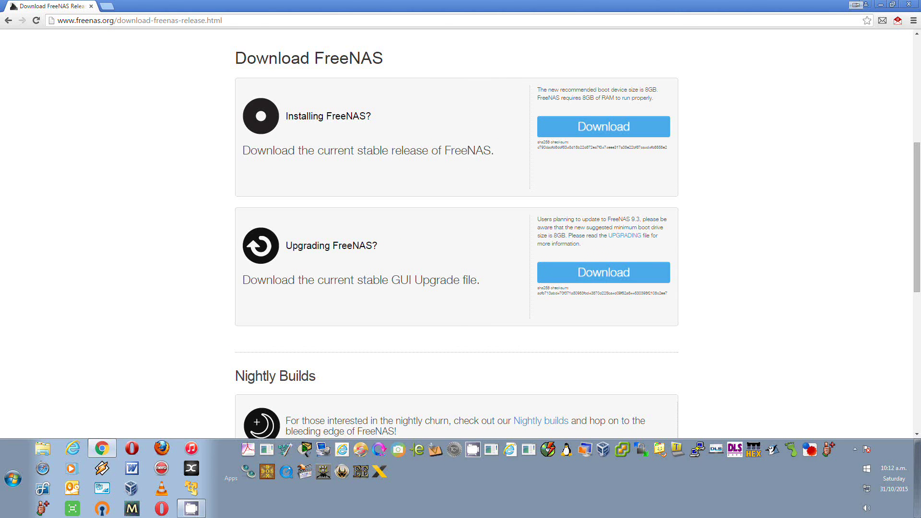
Step: Open the FreeNAS documentation site full screen and go to the current 9.3.1 User Guide
click(895, 6)
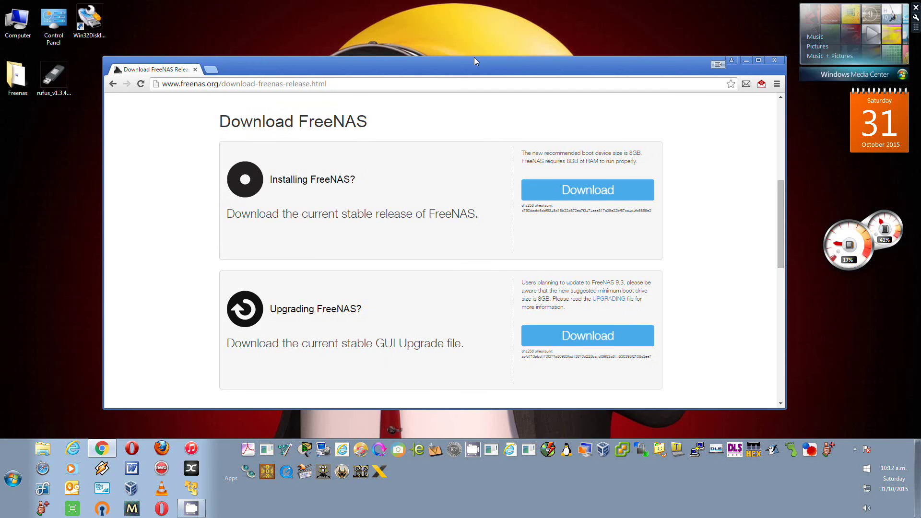
drag(474, 57, 521, 92)
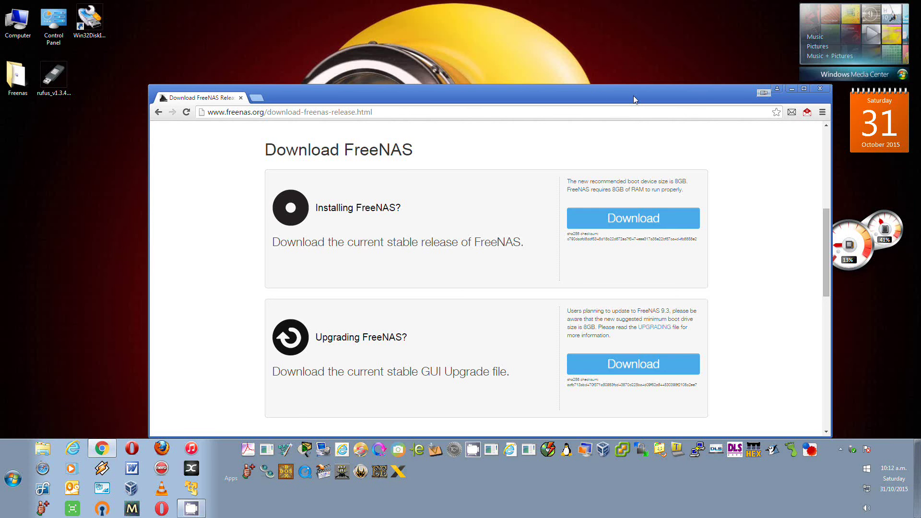
drag(633, 96, 614, 65)
scroll(708, 195, up, 6)
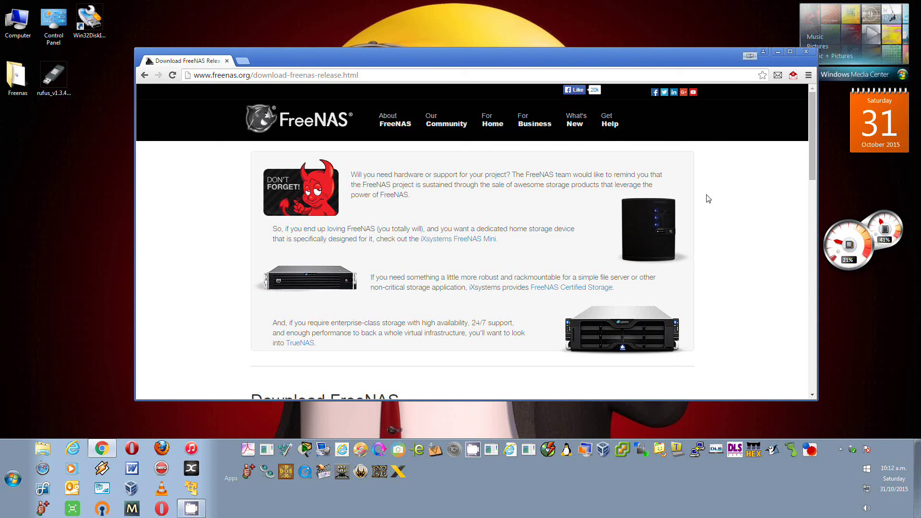
mouse_move(610, 123)
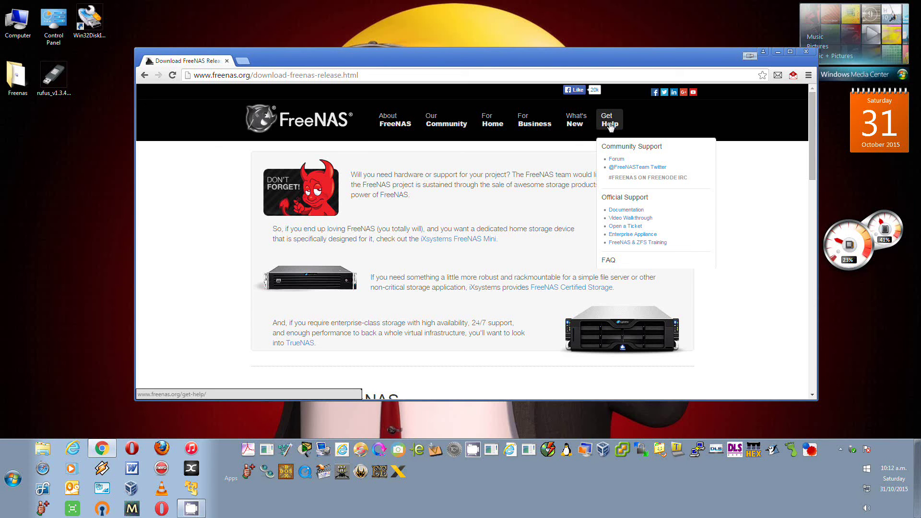
click(620, 209)
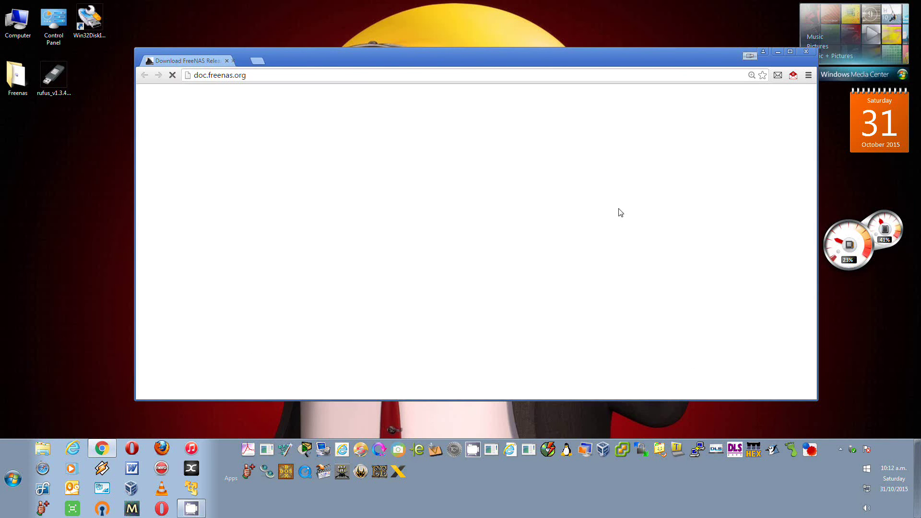
double_click(541, 60)
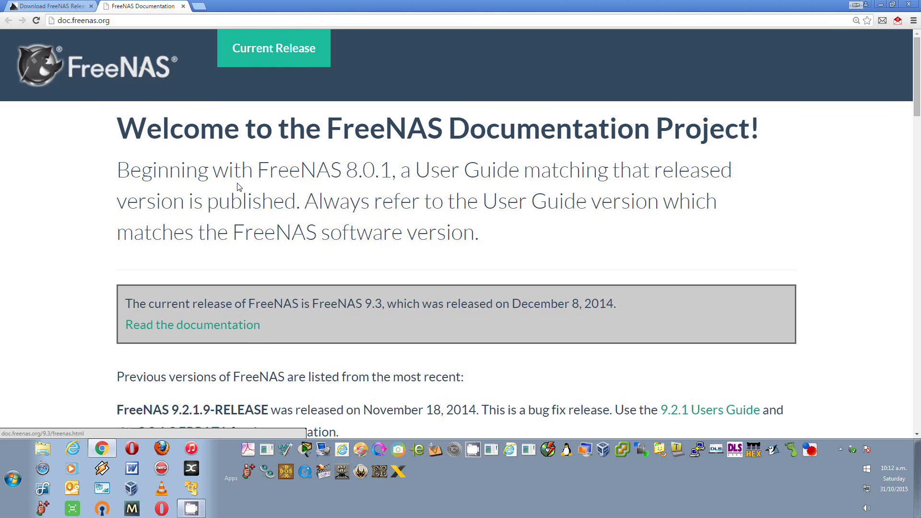
click(190, 328)
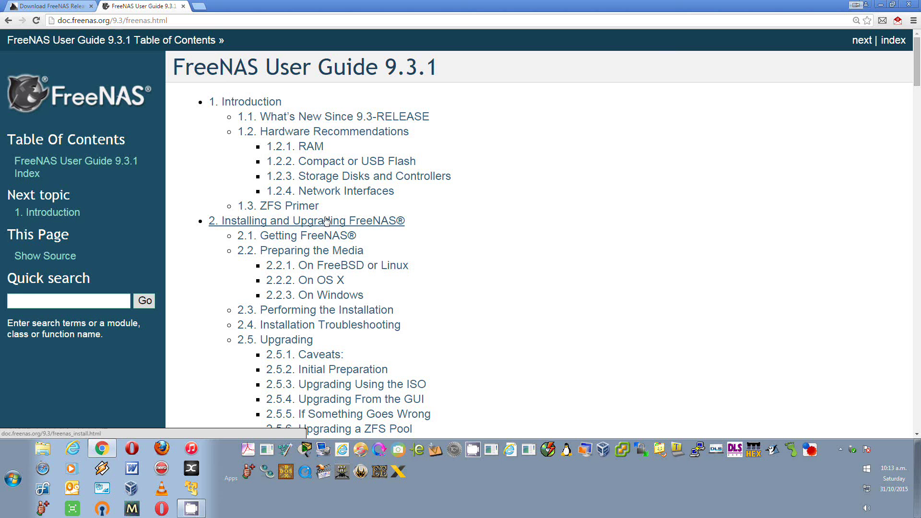
Step: Open chapter 2, Installing and Upgrading FreeNAS, and scroll to section 2.2.3 On Windows
click(310, 226)
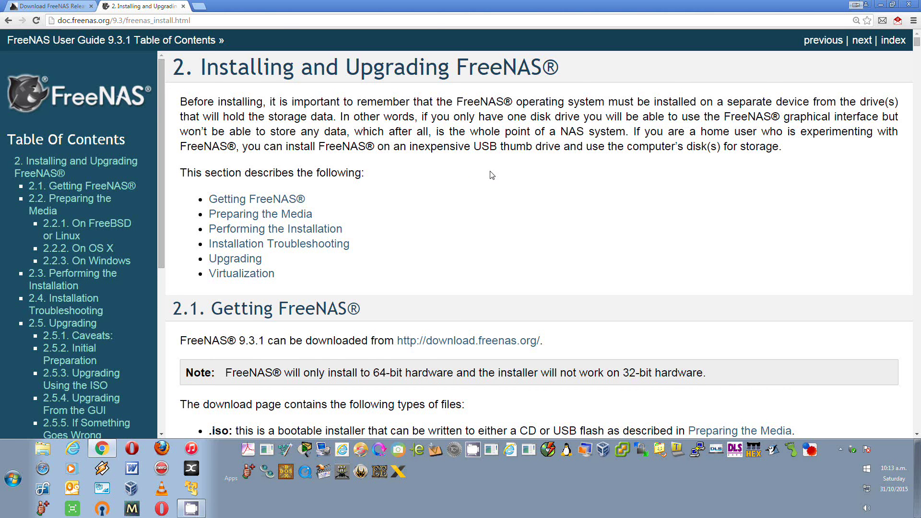
scroll(492, 175, down, 6)
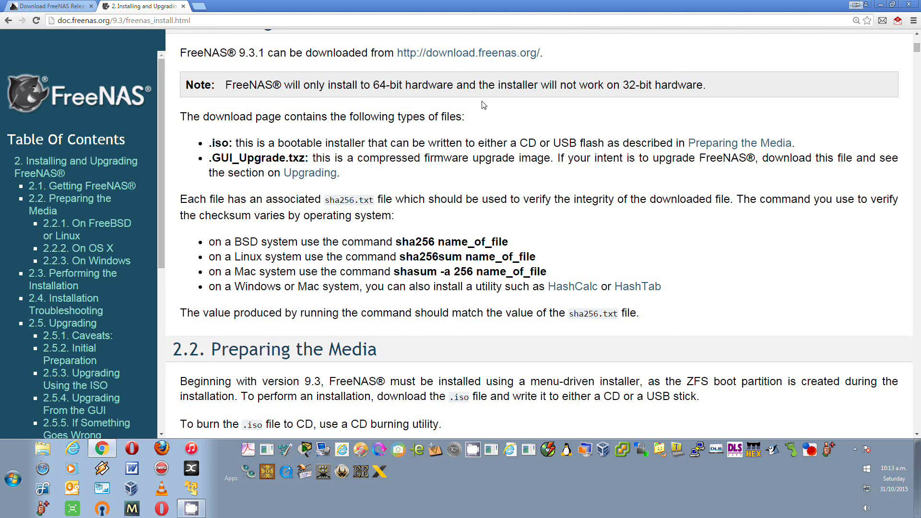
scroll(483, 105, down, 4)
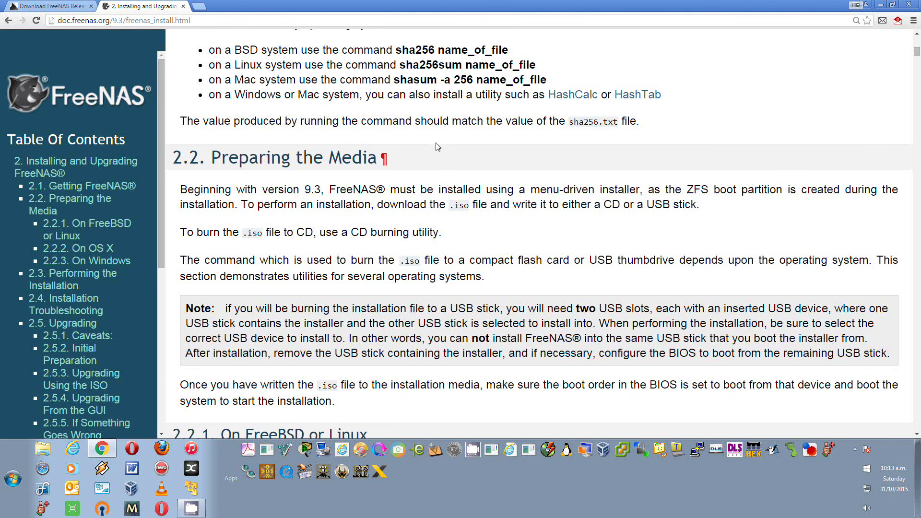
scroll(477, 73, down, 6)
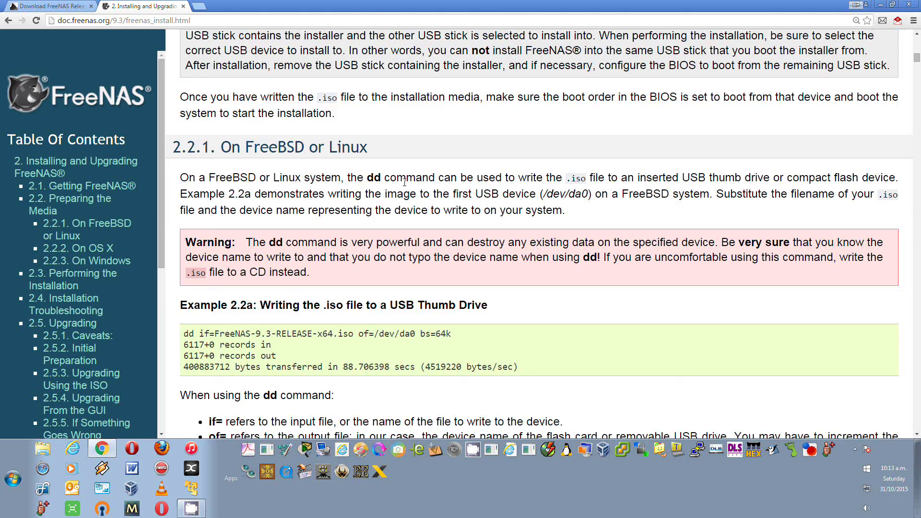
scroll(429, 130, down, 6)
scroll(428, 130, up, 13)
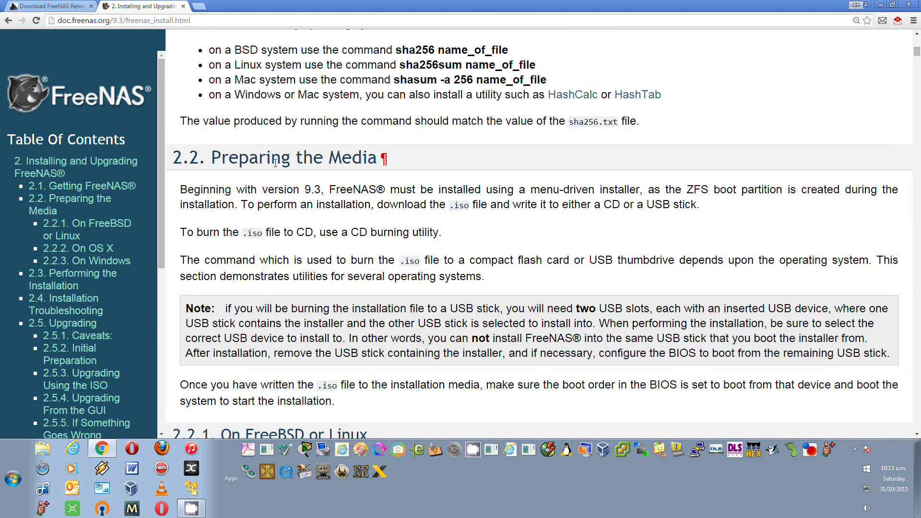
scroll(377, 226, down, 14)
scroll(376, 211, down, 2)
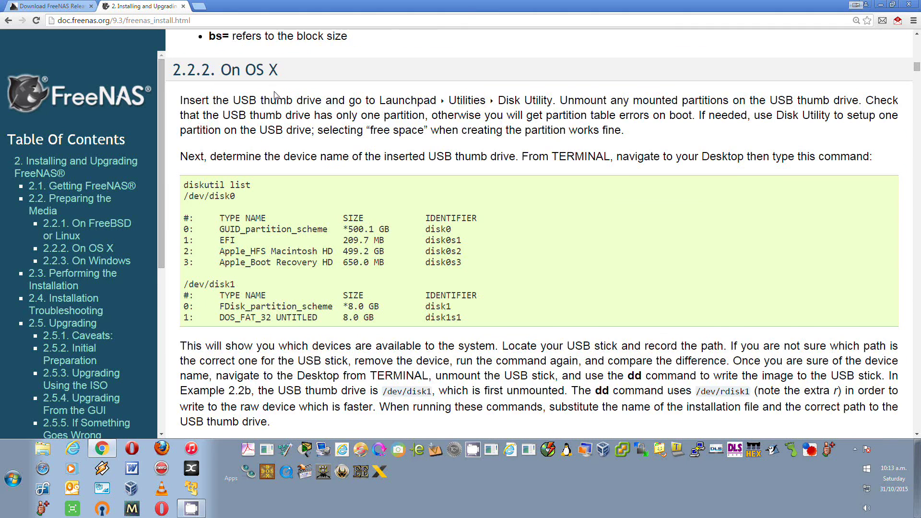
scroll(493, 175, down, 9)
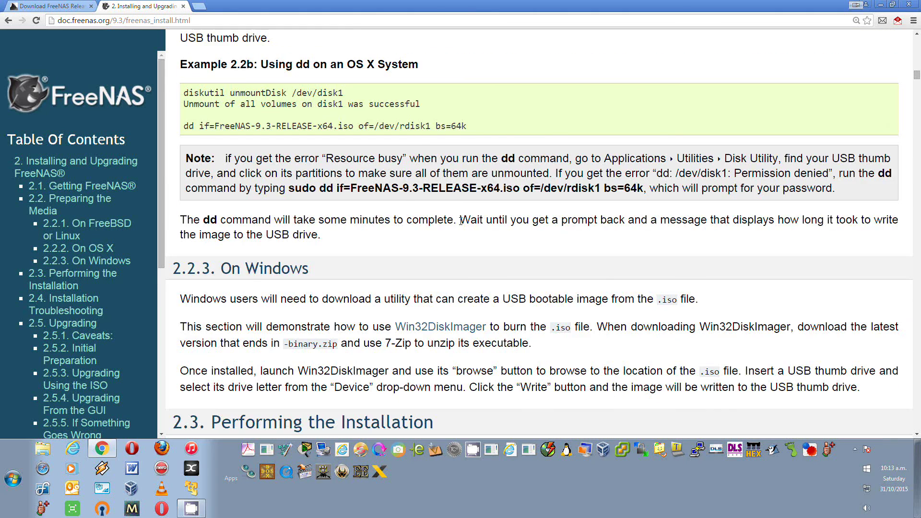
scroll(439, 232, down, 4)
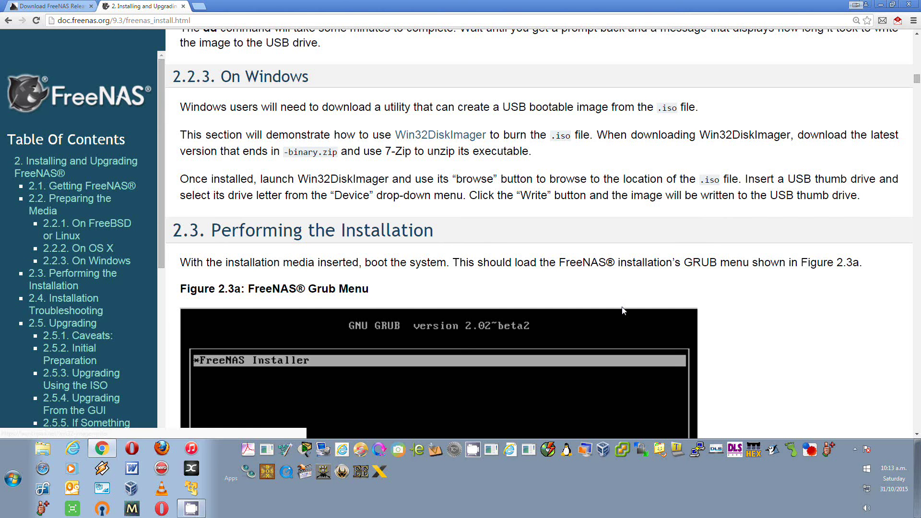
scroll(757, 215, down, 10)
scroll(551, 223, up, 4)
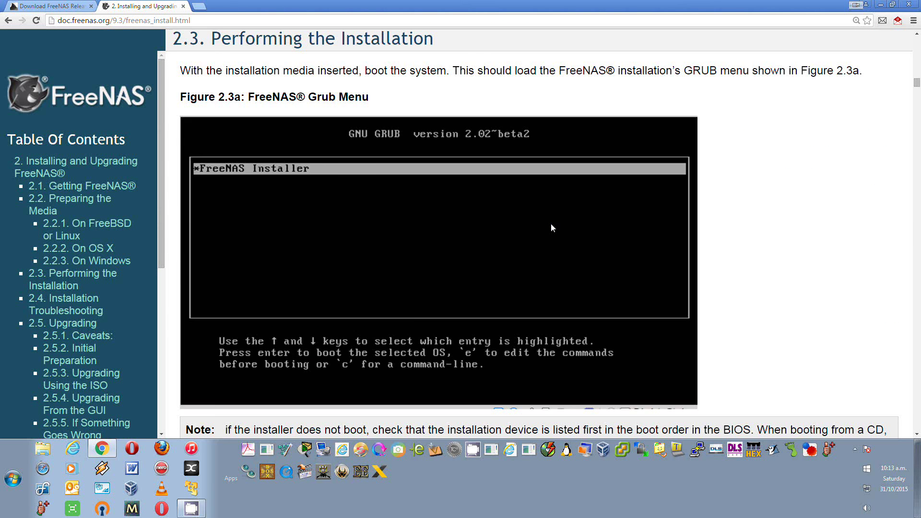
scroll(500, 142, up, 4)
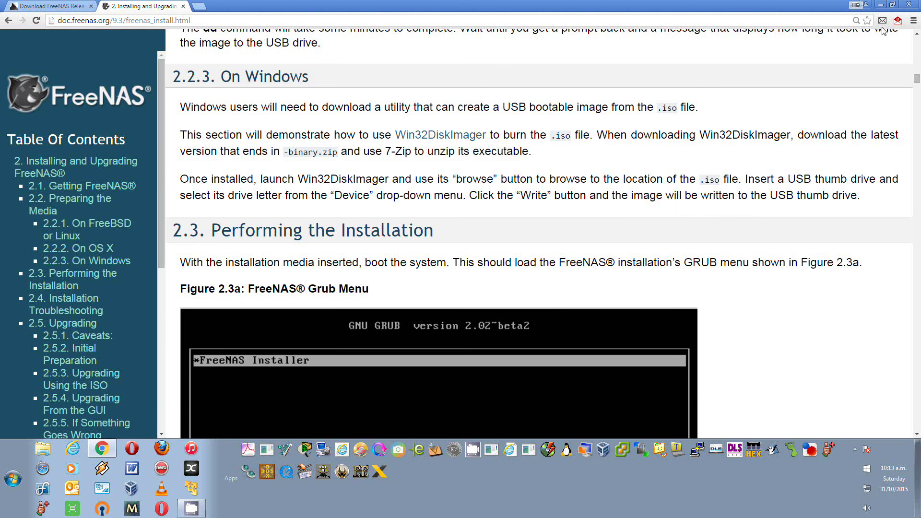
Step: Shrink the browser and open the Freenas desktop folder holding the FreeNAS 9.3 ISO
click(892, 4)
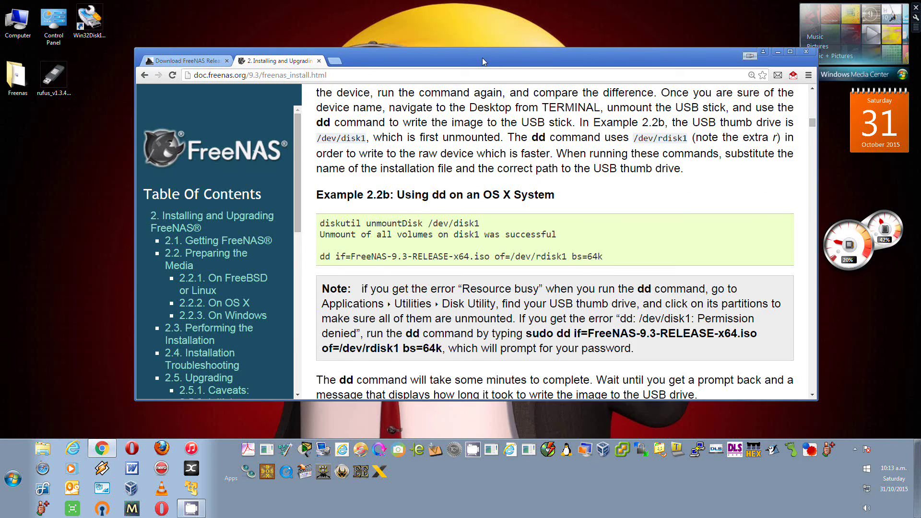
drag(482, 57, 606, 95)
click(16, 76)
double_click(17, 77)
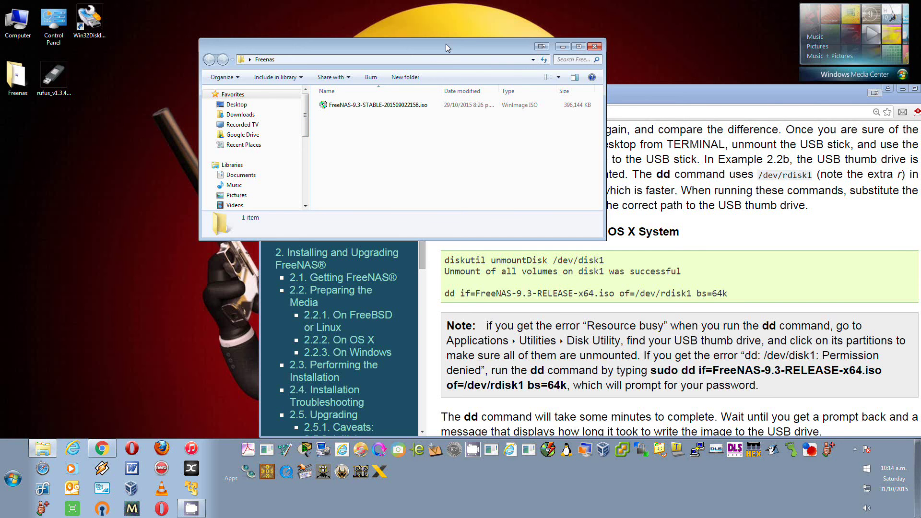
Step: Arrange the Freenas folder and documentation windows side by side on the desktop
drag(445, 44, 325, 159)
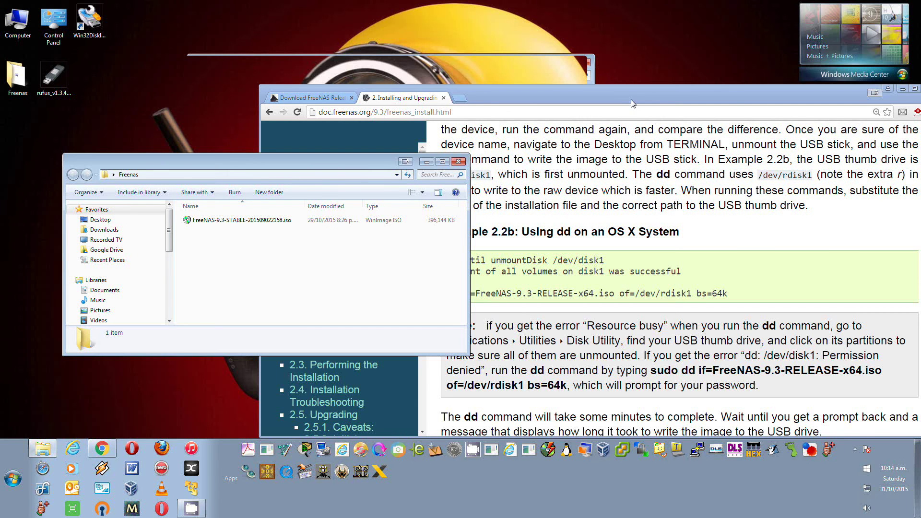
drag(310, 162, 427, 243)
drag(646, 99, 825, 284)
drag(431, 245, 365, 222)
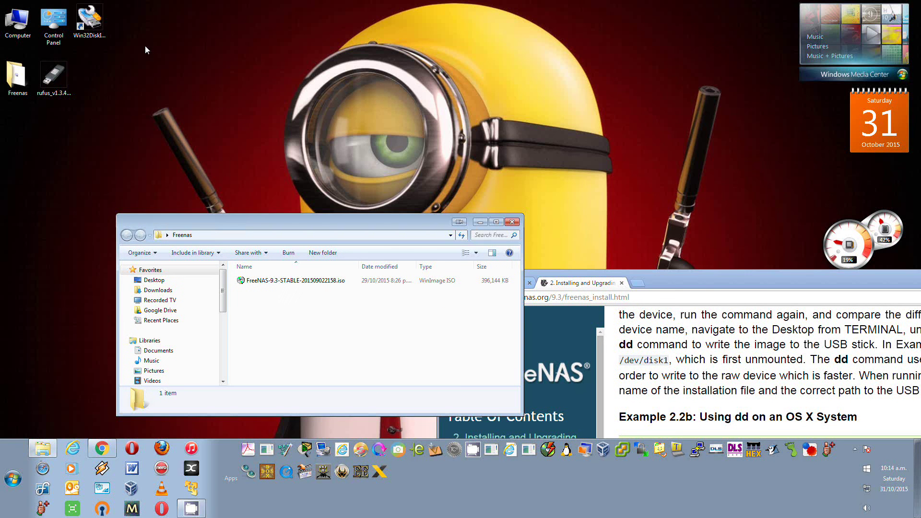
click(89, 20)
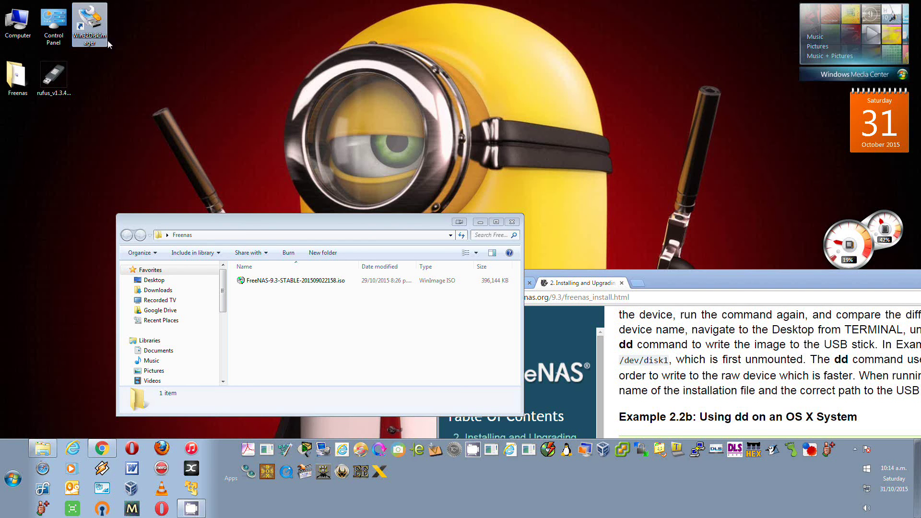
Step: Launch Win32 Disk Imager with drive K:\ as the device, declining the format-disk prompt
double_click(96, 20)
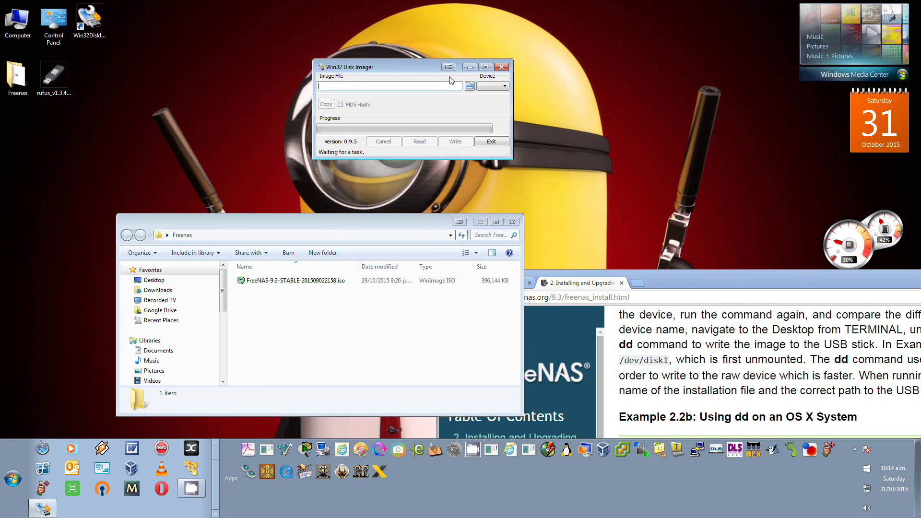
click(501, 87)
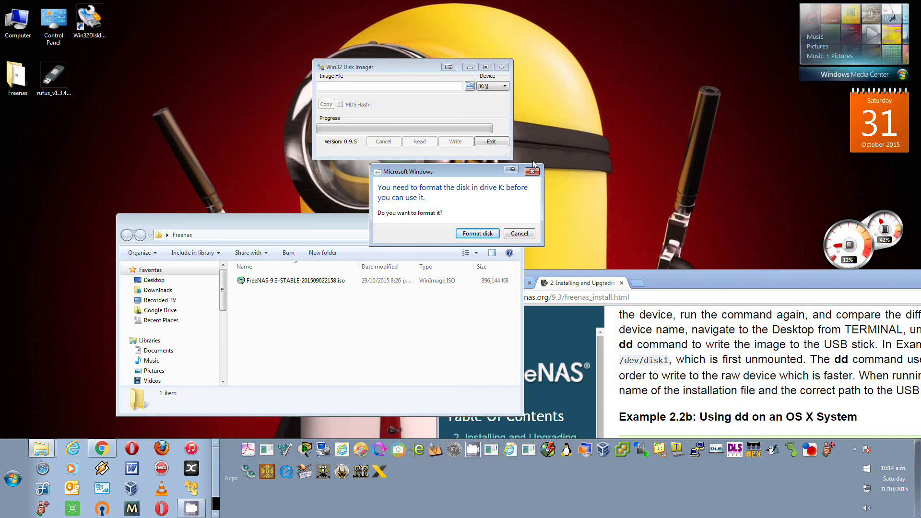
click(532, 171)
drag(429, 66, 376, 56)
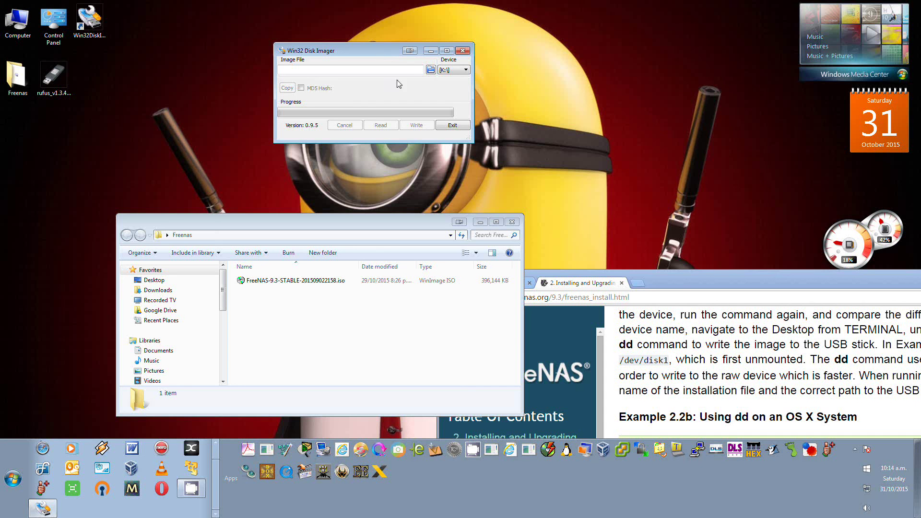
Step: Browse to Desktop > Freenas, show all file types (*.*), and load FreeNAS-9.3-STABLE-201509022158.iso
click(430, 71)
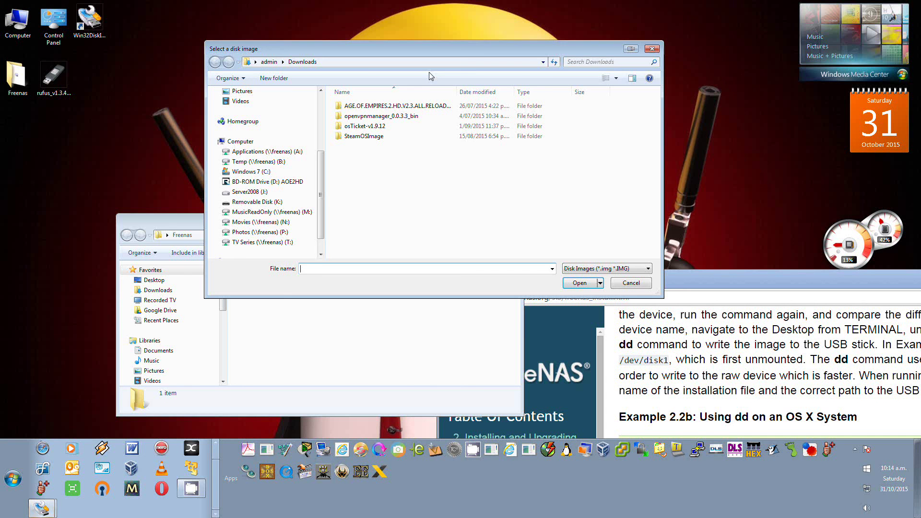
drag(384, 51, 389, 87)
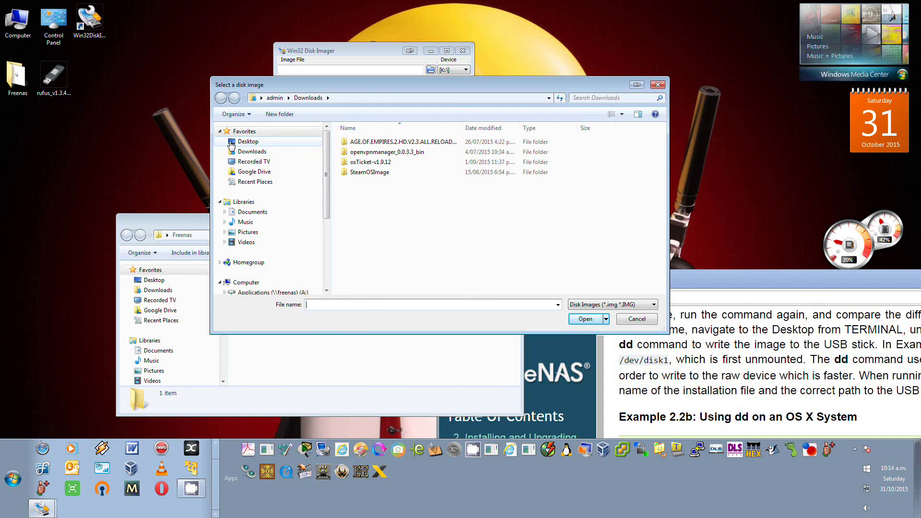
click(248, 141)
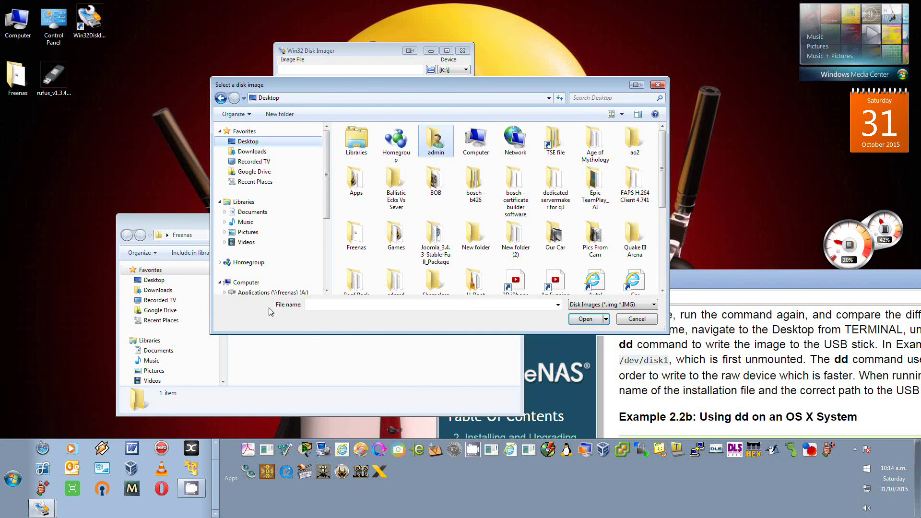
double_click(354, 238)
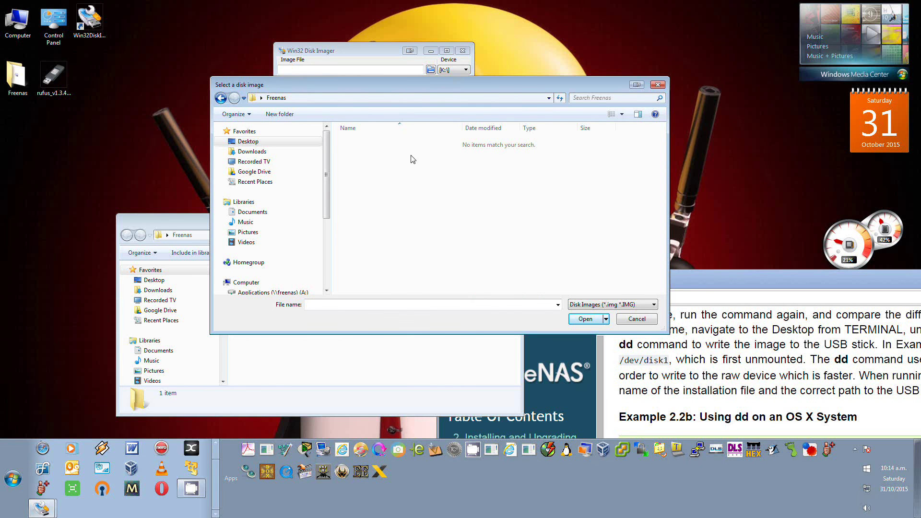
drag(534, 88, 462, 111)
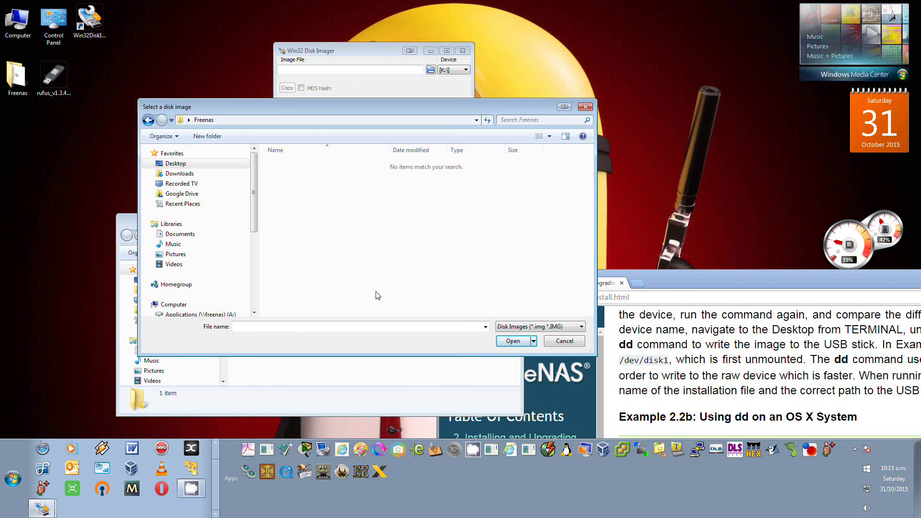
click(554, 326)
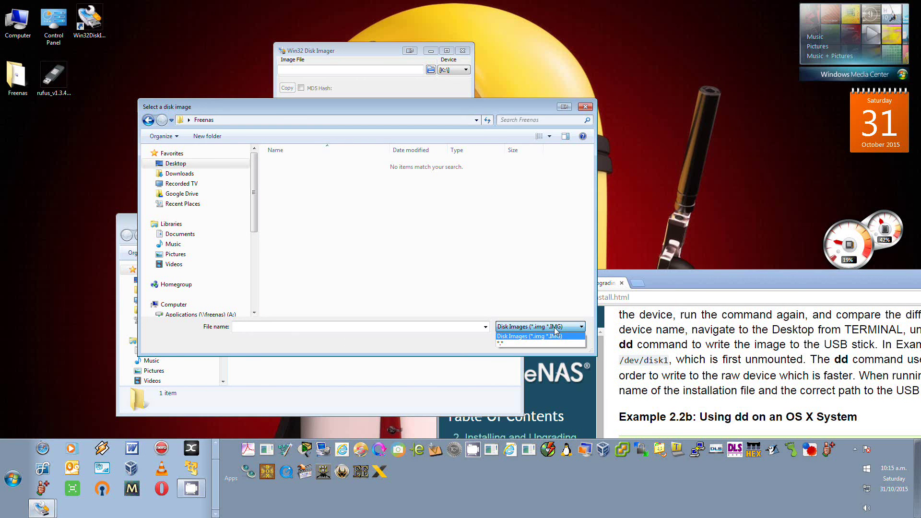
click(511, 344)
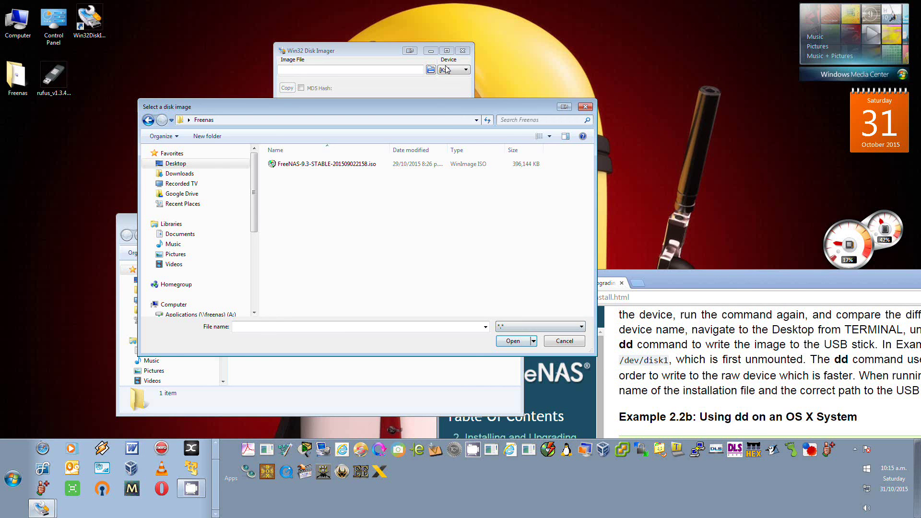
drag(462, 113, 541, 131)
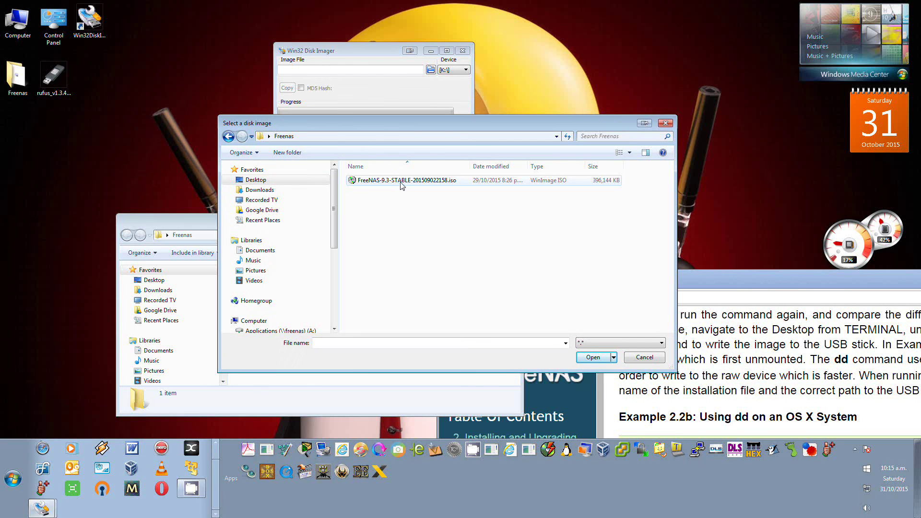
click(409, 181)
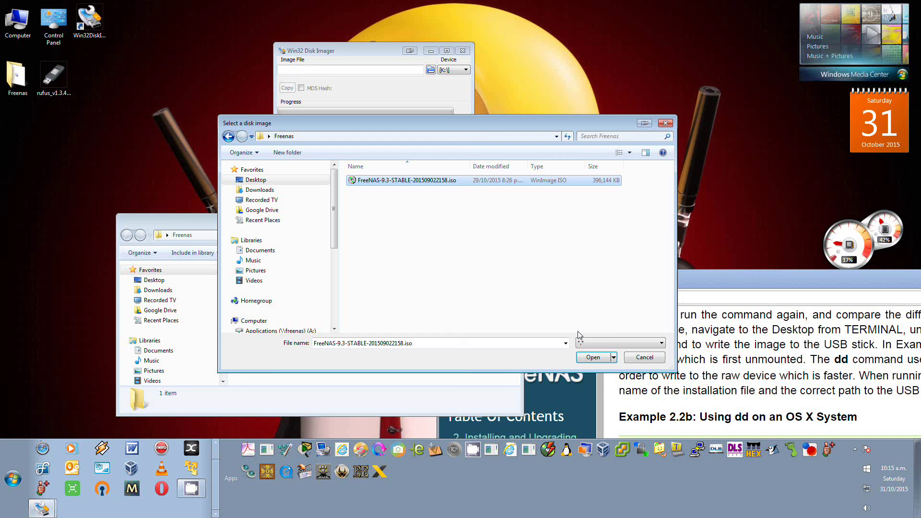
double_click(471, 181)
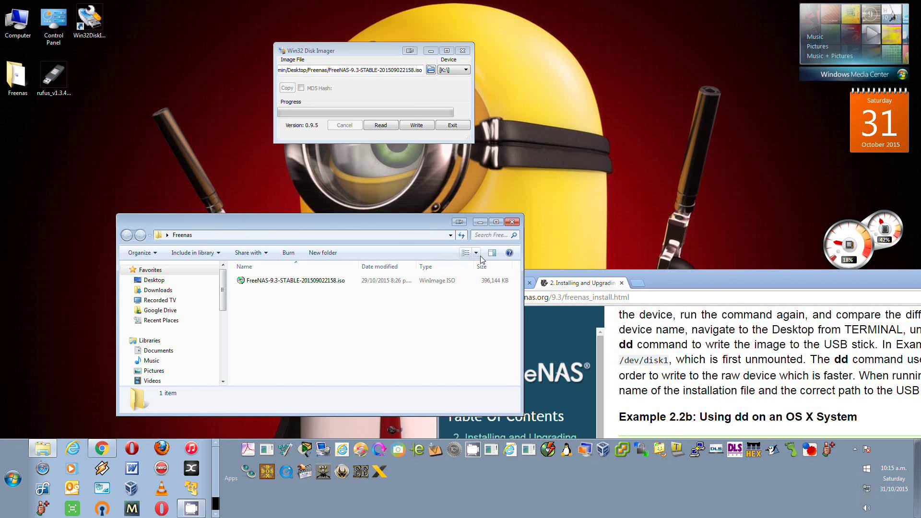
drag(383, 52, 475, 61)
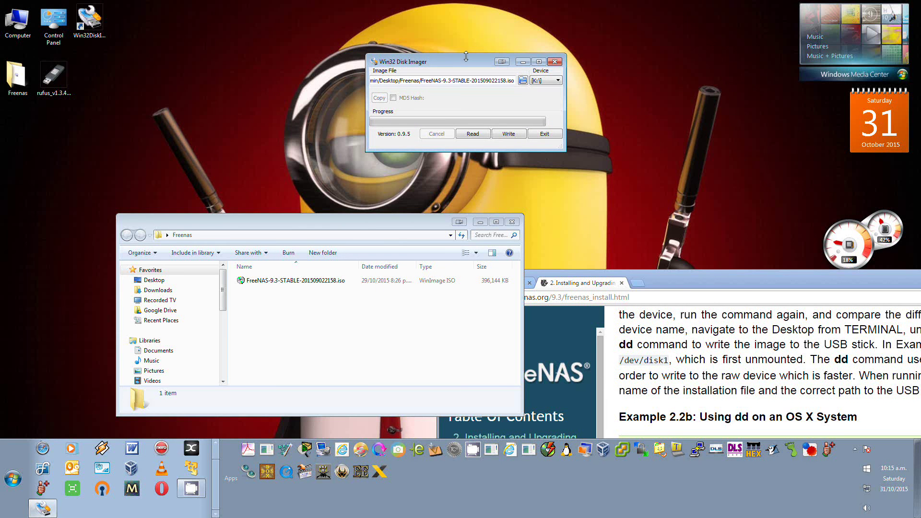
drag(430, 66, 393, 71)
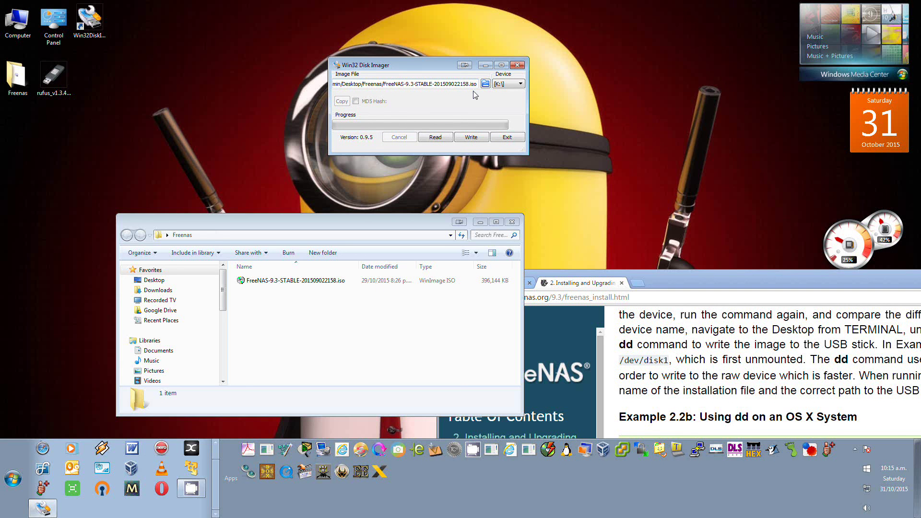
click(513, 85)
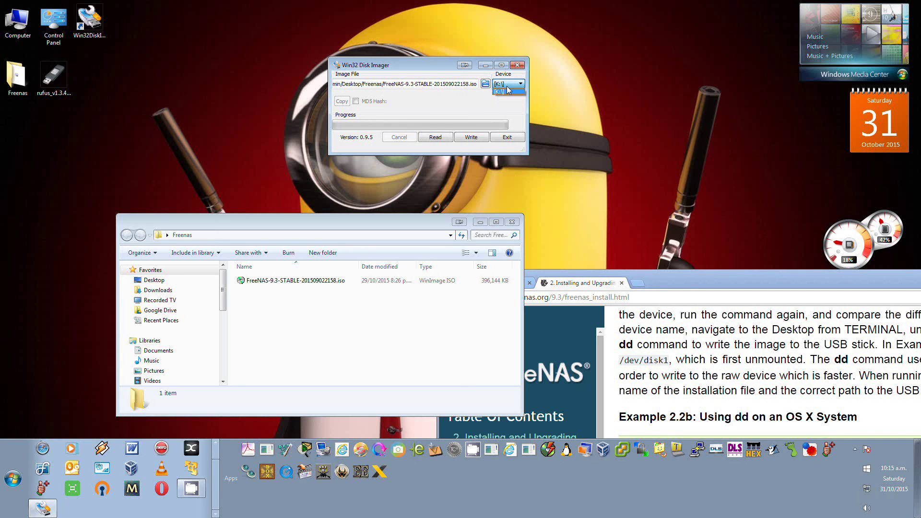
click(488, 96)
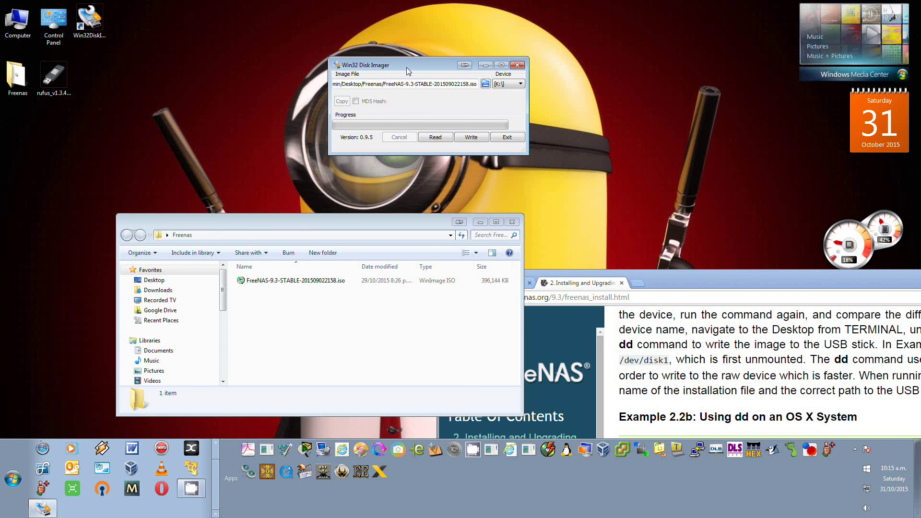
drag(403, 66, 402, 89)
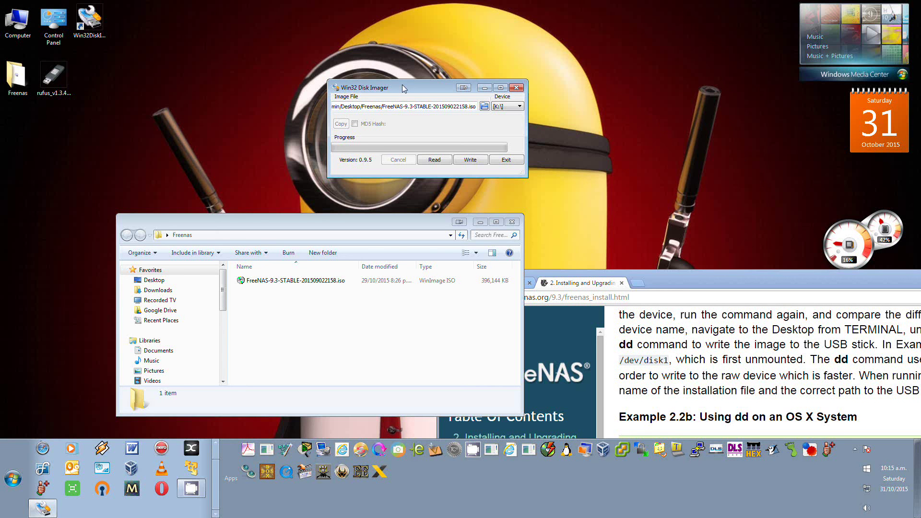
drag(405, 88, 374, 73)
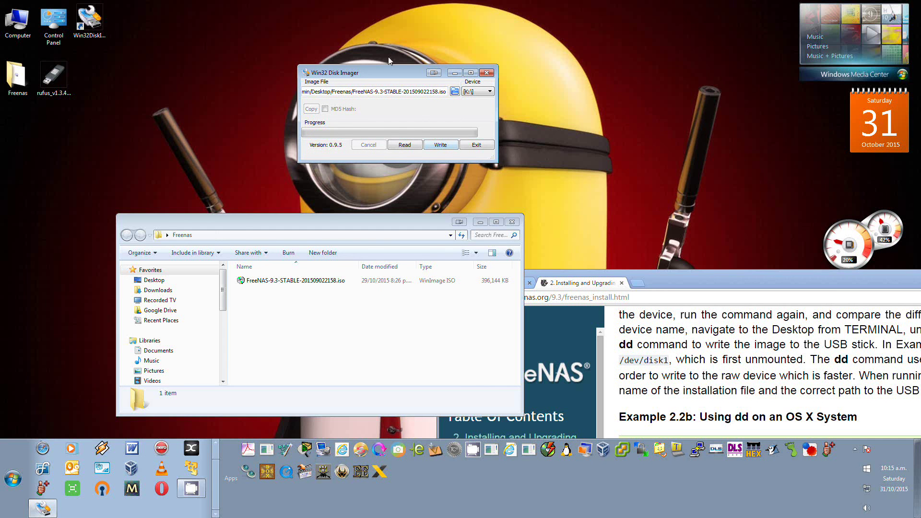
drag(391, 77, 362, 58)
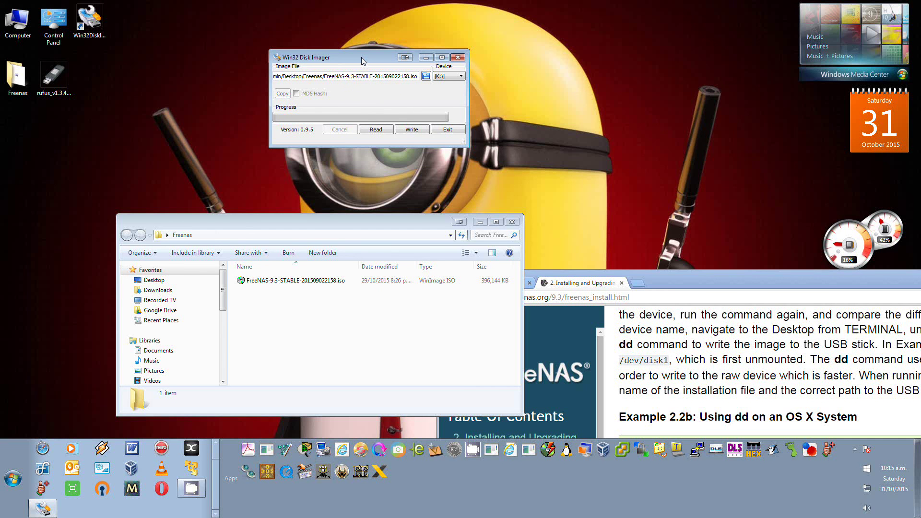
drag(399, 222, 428, 156)
drag(379, 53, 352, 69)
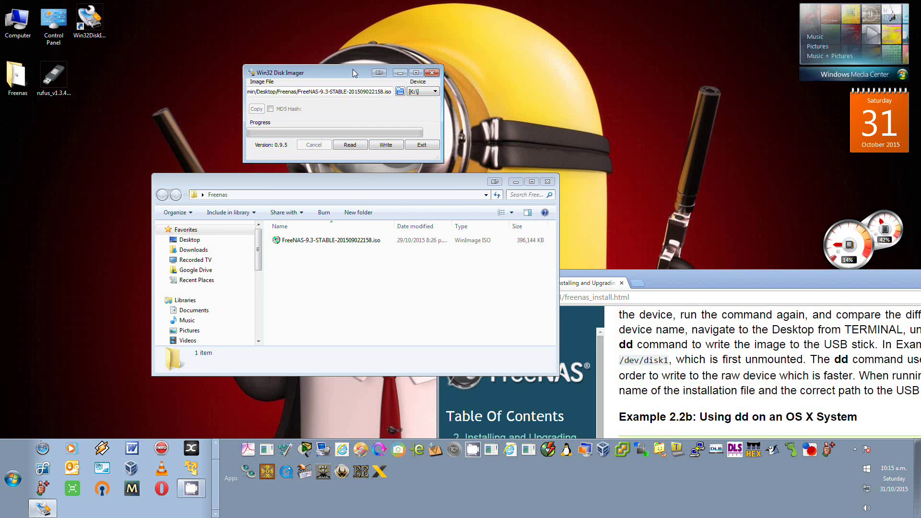